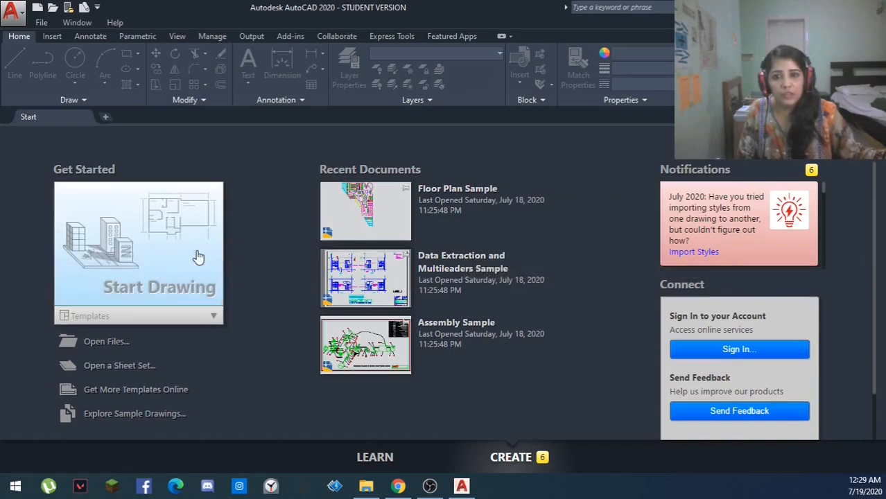
- Start a new drawing and check the available workspaces
{"action": "left_click", "coordinate": [163, 266]}
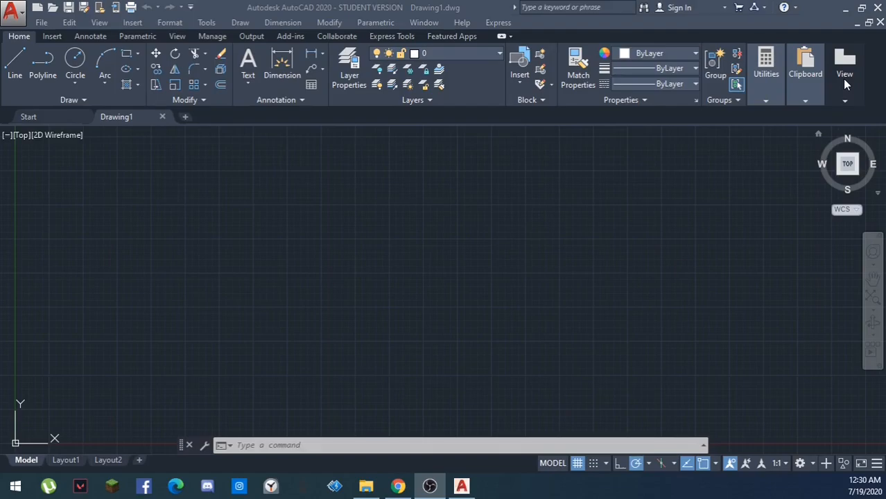
{"action": "left_click", "coordinate": [812, 465]}
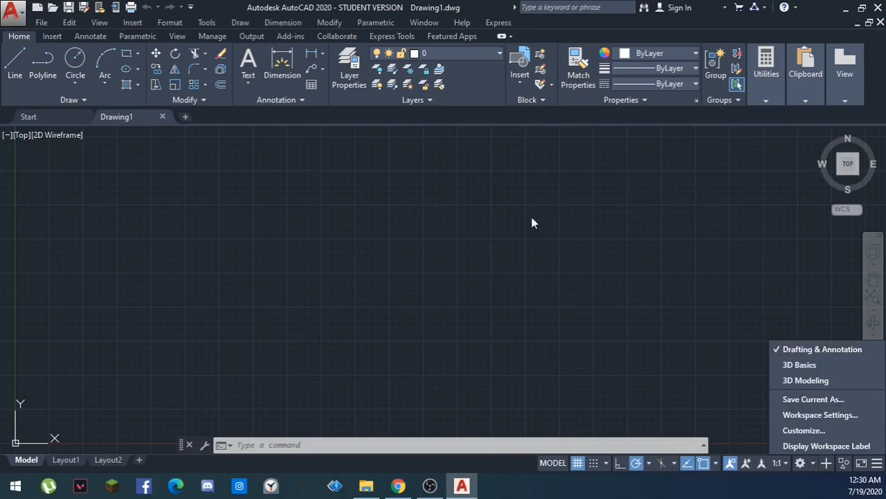
{"action": "left_click", "coordinate": [813, 466]}
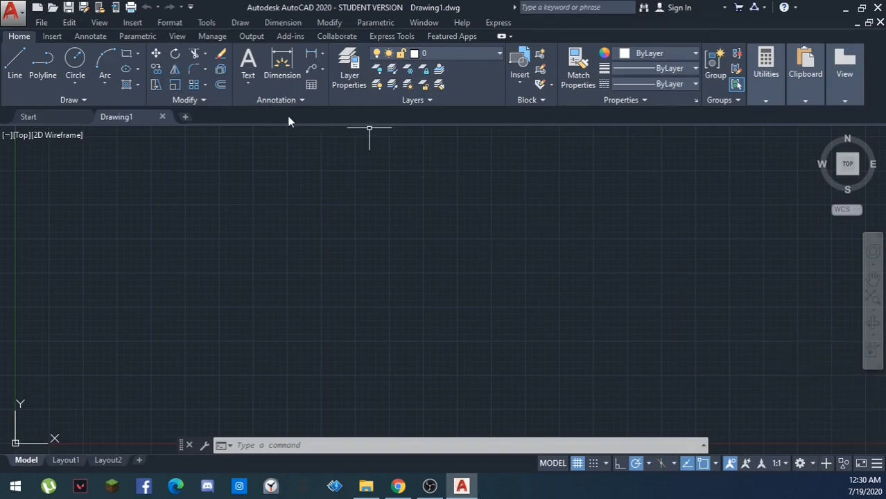
- Hide the classic menu bar through the Quick Access Toolbar customization options and show it again
{"action": "right_click", "coordinate": [191, 9]}
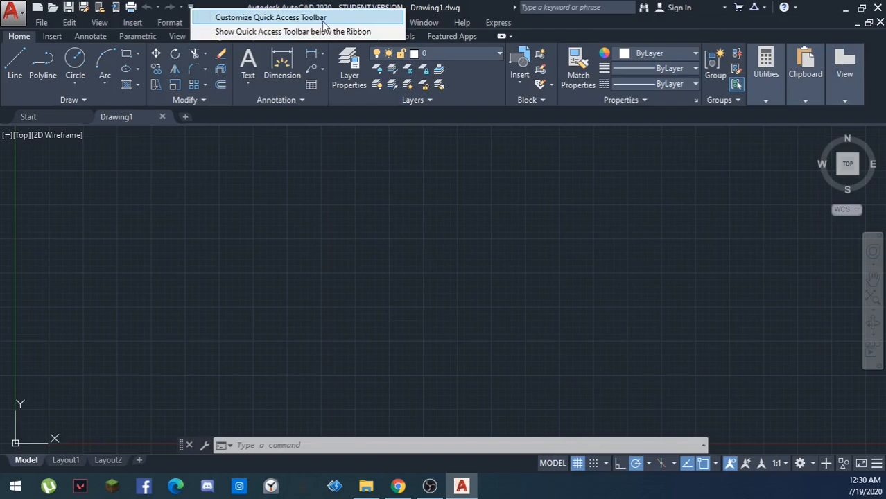
{"action": "left_click", "coordinate": [192, 9]}
{"action": "left_click", "coordinate": [192, 9]}
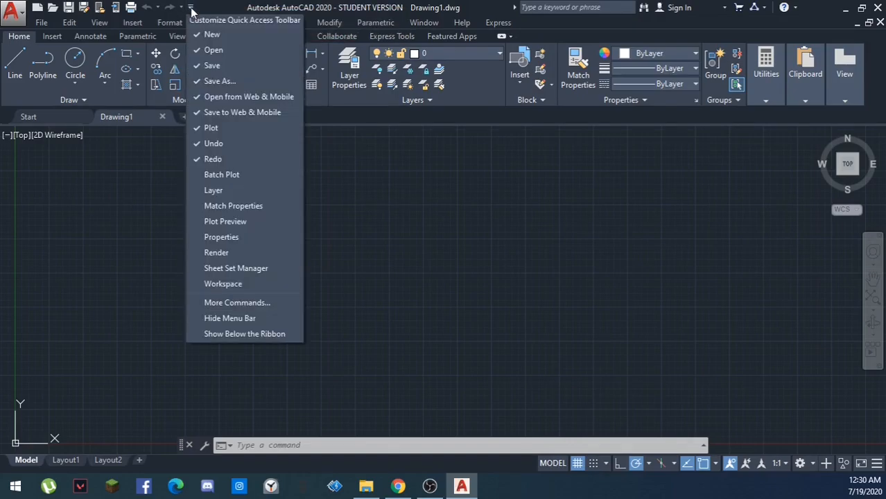
{"action": "left_click", "coordinate": [219, 319]}
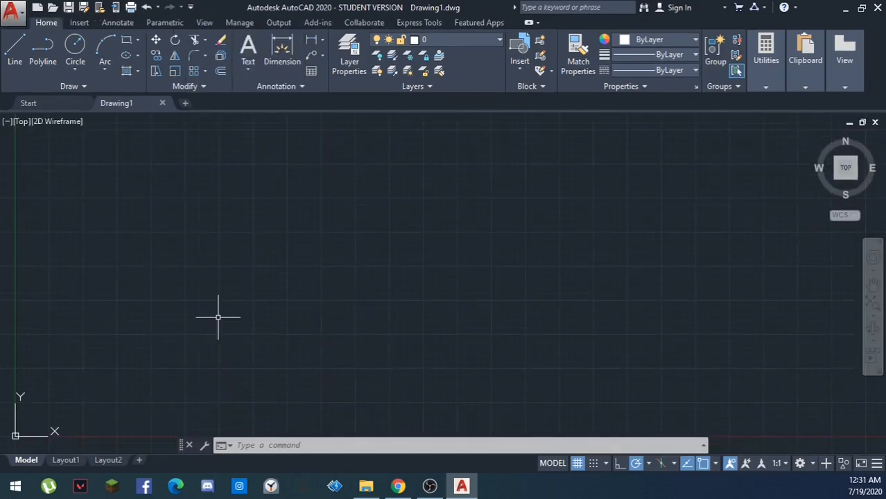
{"action": "left_click", "coordinate": [191, 7]}
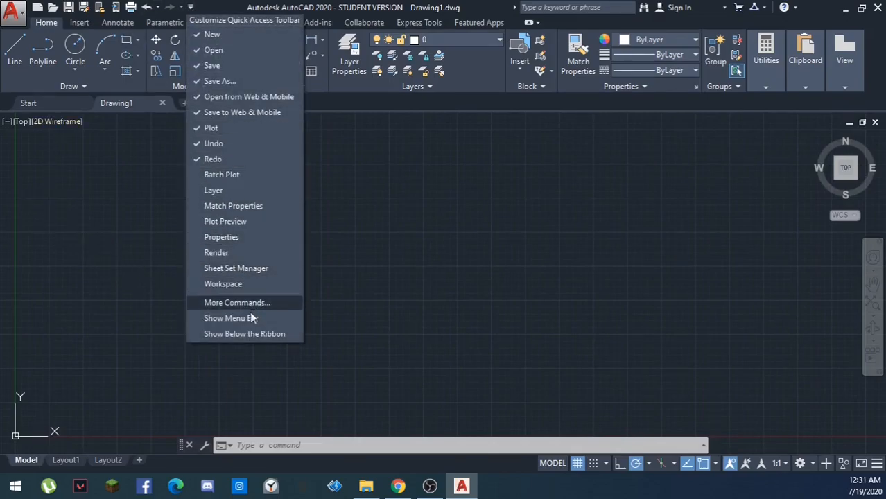
{"action": "left_click", "coordinate": [231, 317]}
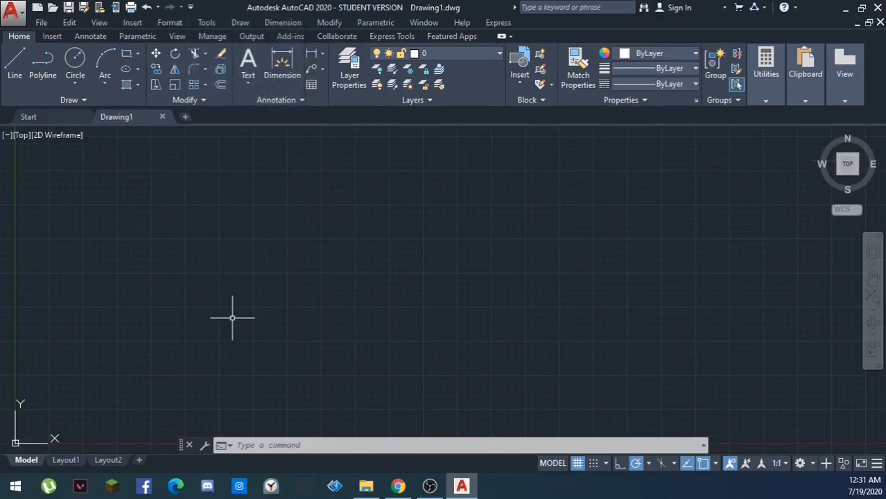
- Repeat hiding and redisplaying the menu bar above the ribbon
{"action": "left_click", "coordinate": [190, 7]}
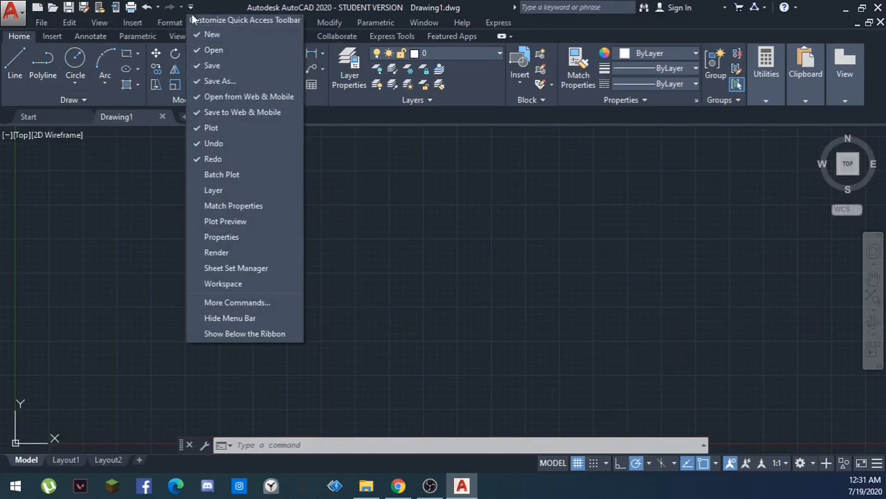
{"action": "left_click", "coordinate": [234, 319]}
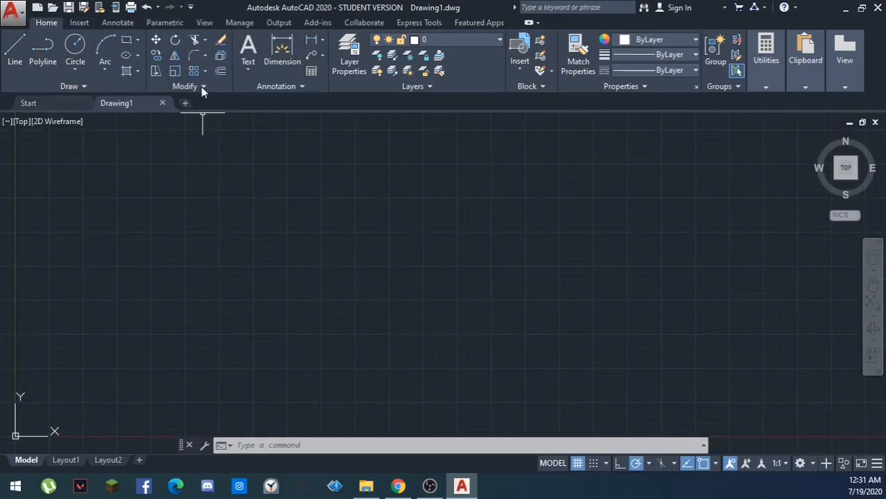
{"action": "left_click", "coordinate": [190, 6]}
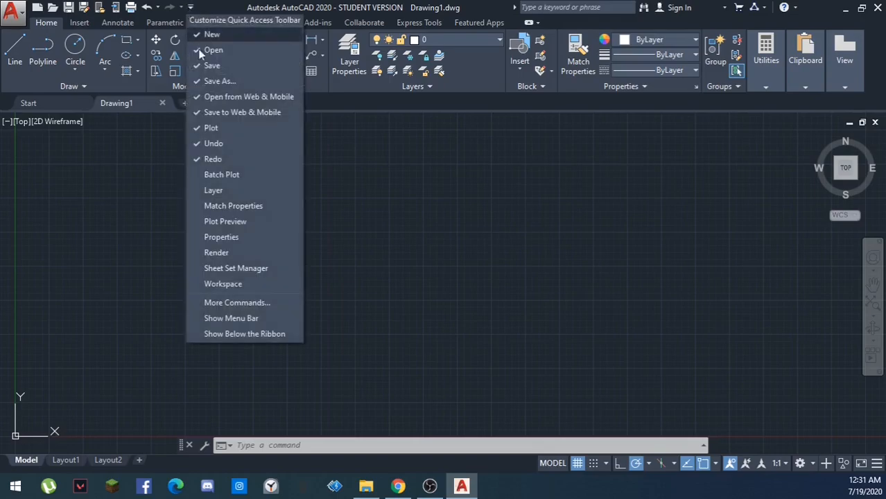
{"action": "left_click", "coordinate": [248, 318]}
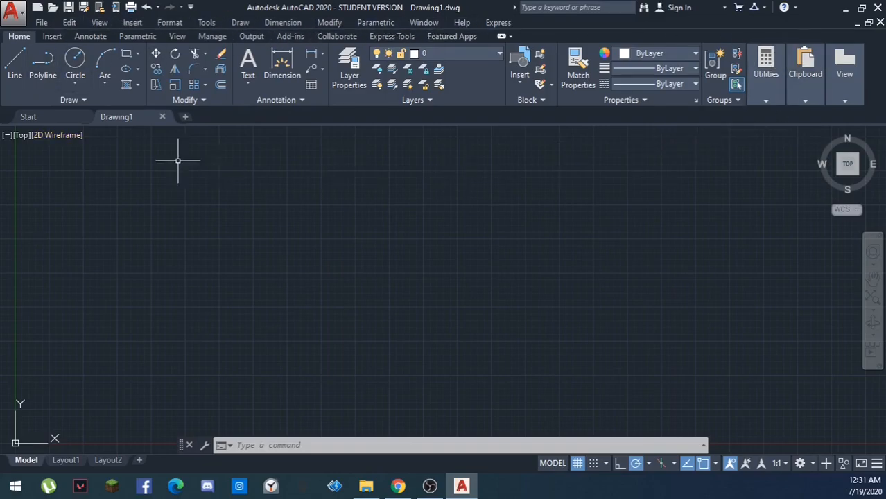
{"action": "left_click", "coordinate": [811, 465]}
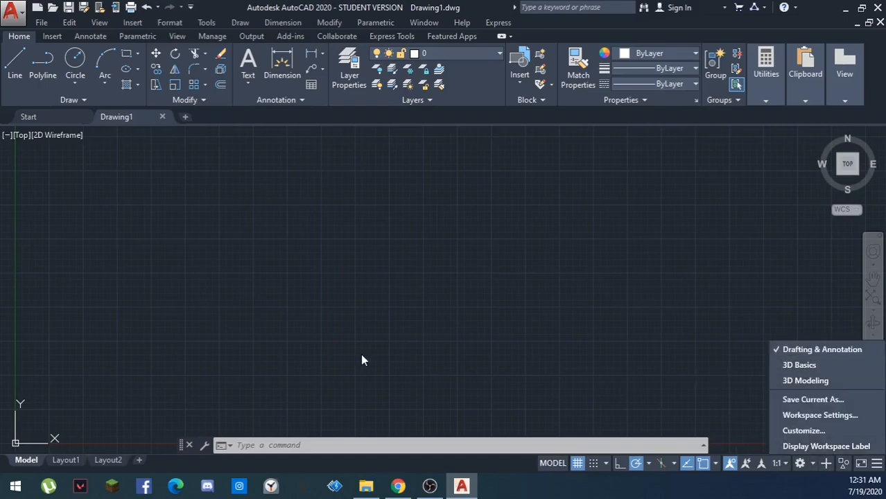
{"action": "left_click", "coordinate": [812, 466]}
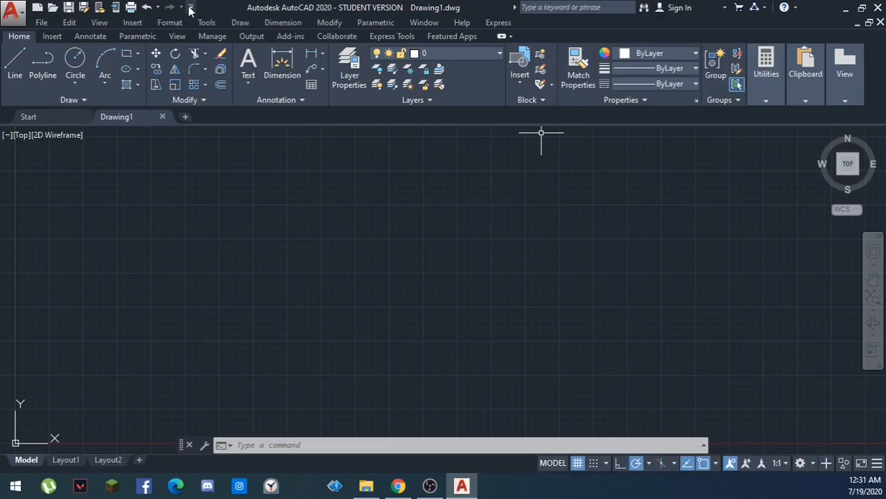
- Turn off the Ribbon palette and turn it back on
{"action": "left_click", "coordinate": [207, 23]}
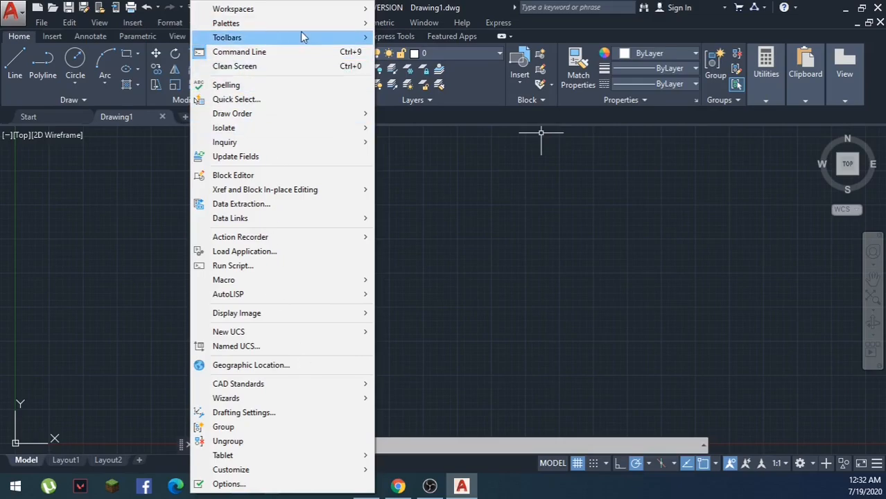
{"action": "mouse_move", "coordinate": [332, 26]}
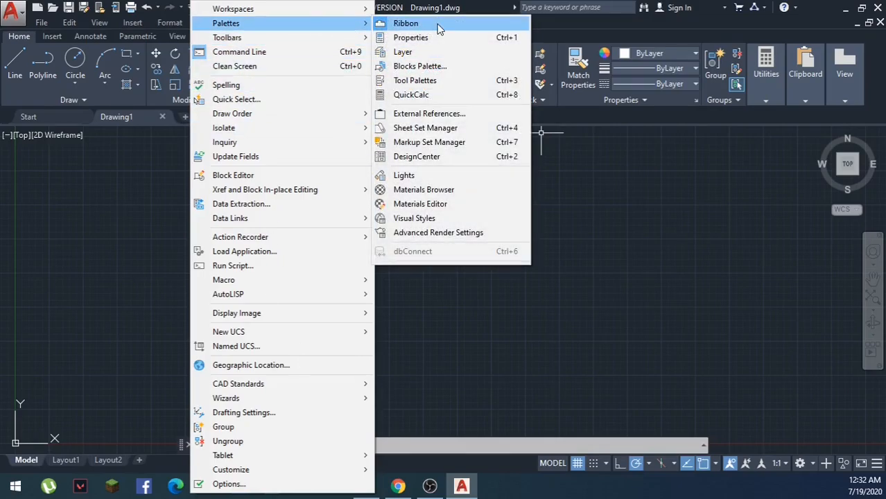
{"action": "left_click", "coordinate": [406, 24]}
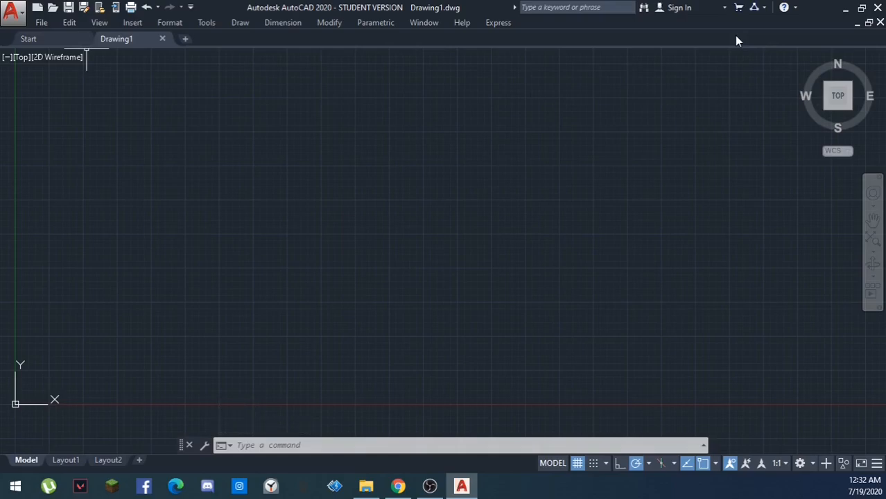
{"action": "left_click", "coordinate": [208, 23]}
{"action": "mouse_move", "coordinate": [294, 23]}
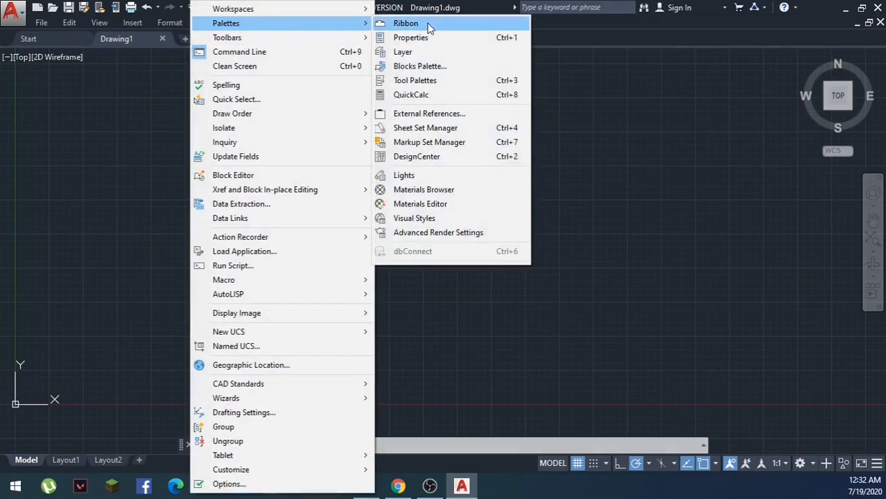
{"action": "left_click", "coordinate": [406, 24]}
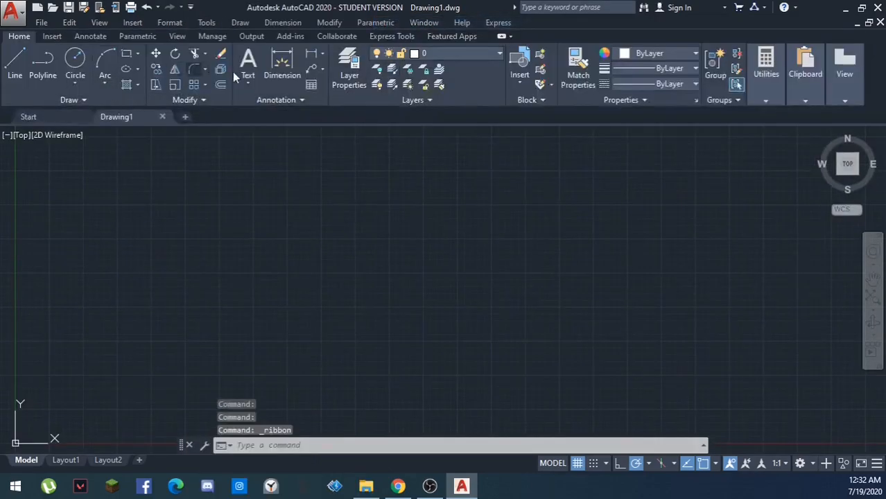
- Hide the Ribbon palette to leave only the menu bar above the drawing area
{"action": "left_click", "coordinate": [206, 23]}
{"action": "mouse_move", "coordinate": [326, 24]}
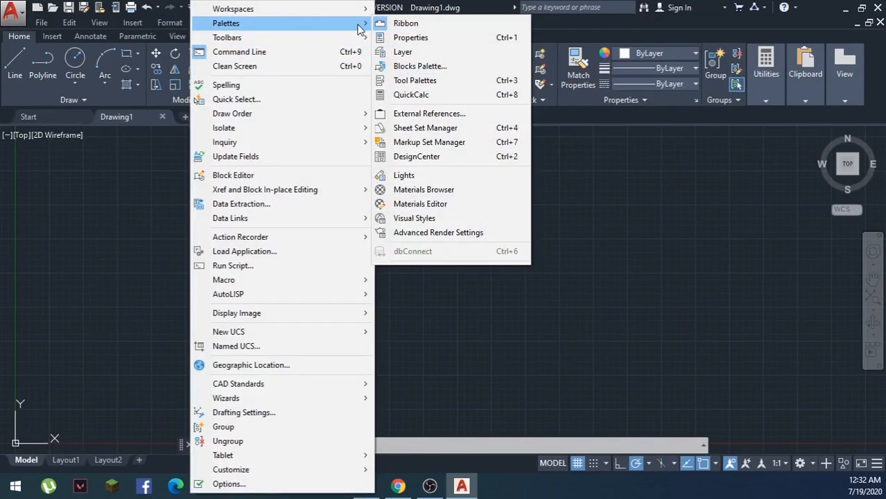
{"action": "left_click", "coordinate": [430, 23]}
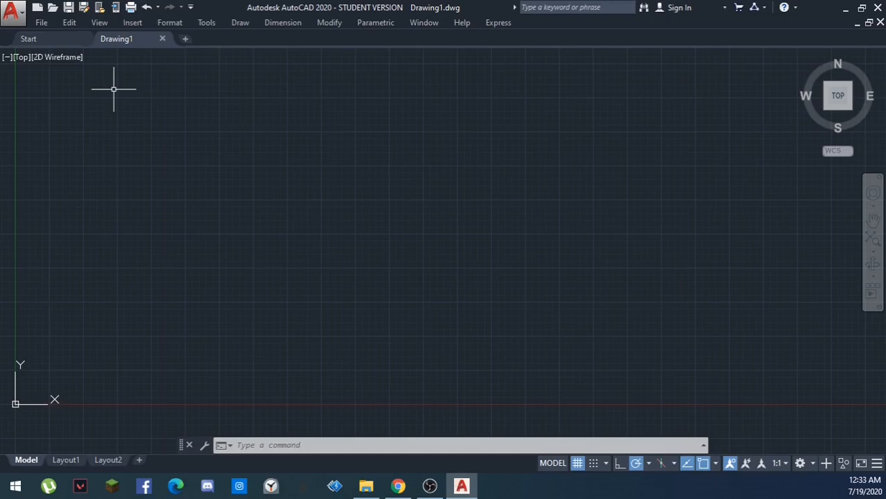
- Display the AutoCAD Draw toolbar and place it horizontally just beneath the menu bar, beside the drawing tabs
{"action": "left_click", "coordinate": [207, 22]}
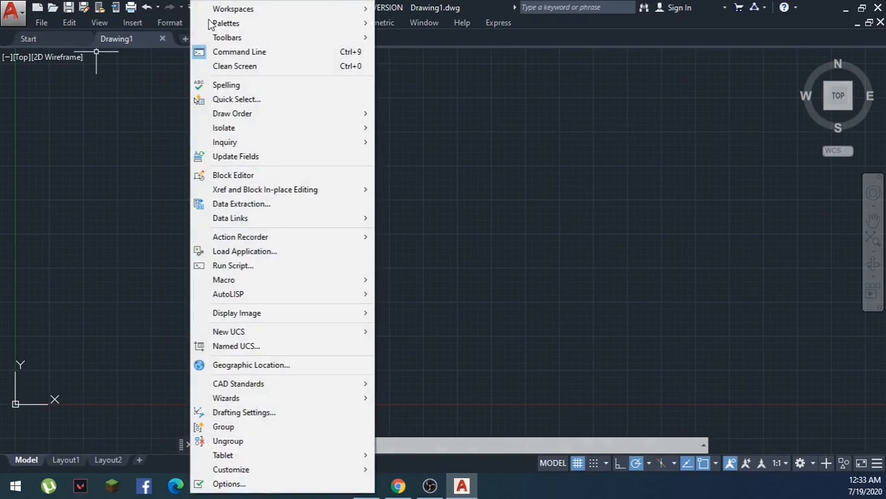
{"action": "mouse_move", "coordinate": [247, 43]}
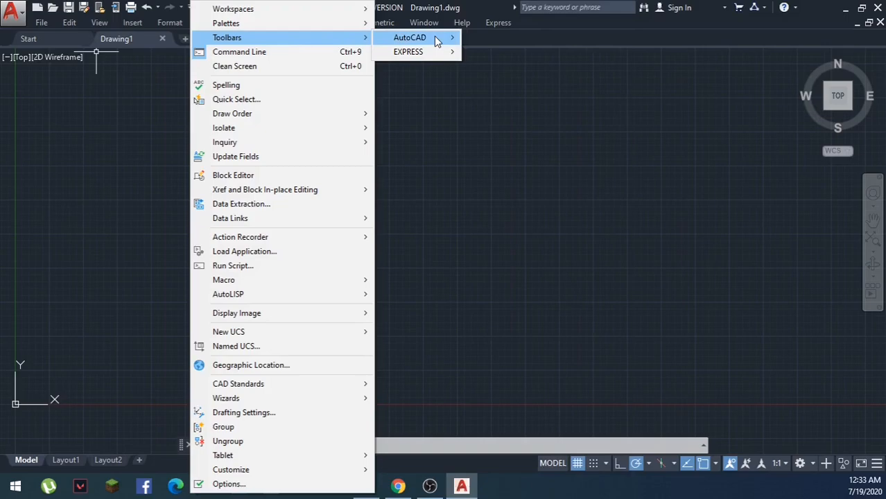
{"action": "mouse_move", "coordinate": [436, 37]}
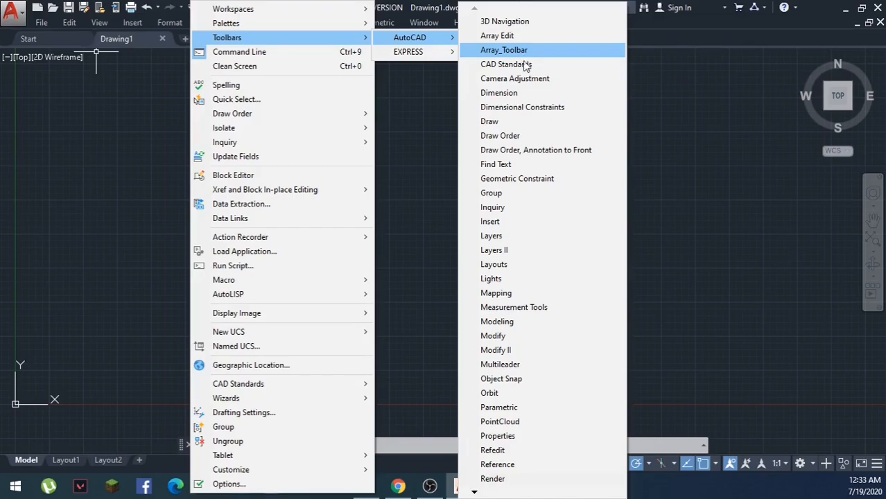
{"action": "left_click", "coordinate": [498, 121]}
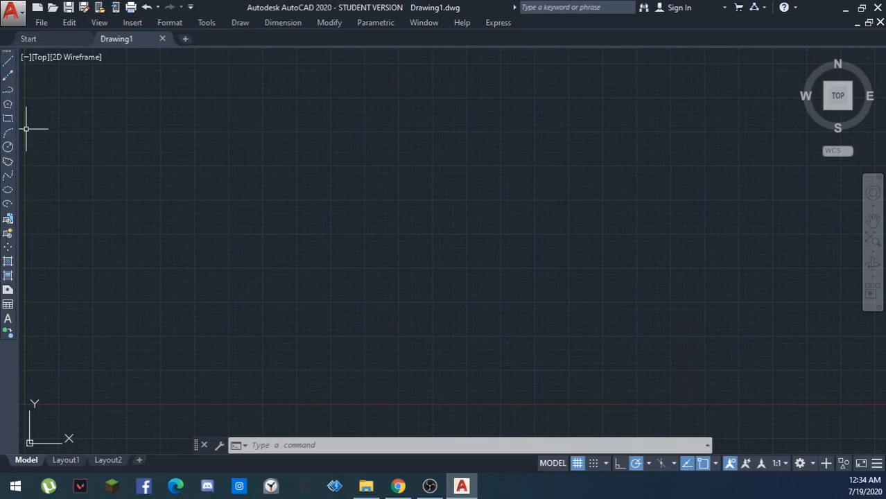
{"action": "mouse_move", "coordinate": [7, 55]}
{"action": "left_mouse_down"}
{"action": "mouse_move", "coordinate": [241, 113]}
{"action": "mouse_move", "coordinate": [374, 74]}
{"action": "left_mouse_up"}
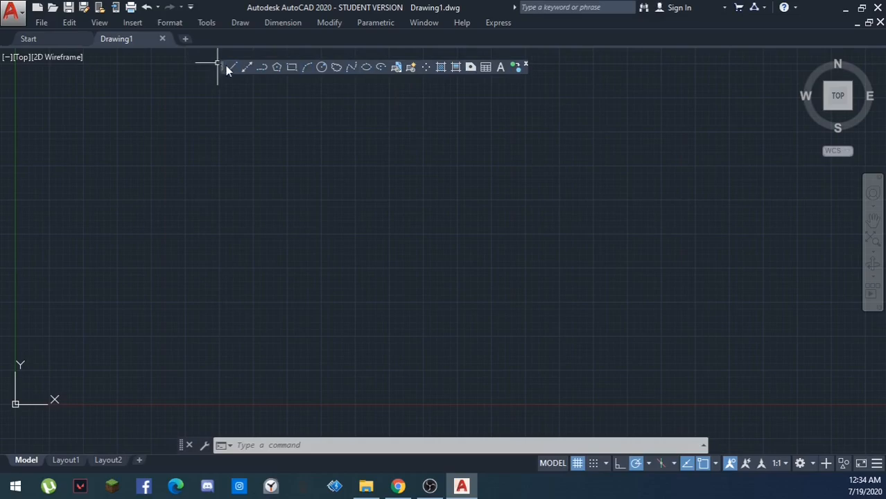
{"action": "mouse_move", "coordinate": [219, 62]}
{"action": "left_mouse_down"}
{"action": "mouse_move", "coordinate": [224, 34]}
{"action": "mouse_move", "coordinate": [199, 39]}
{"action": "left_mouse_up"}
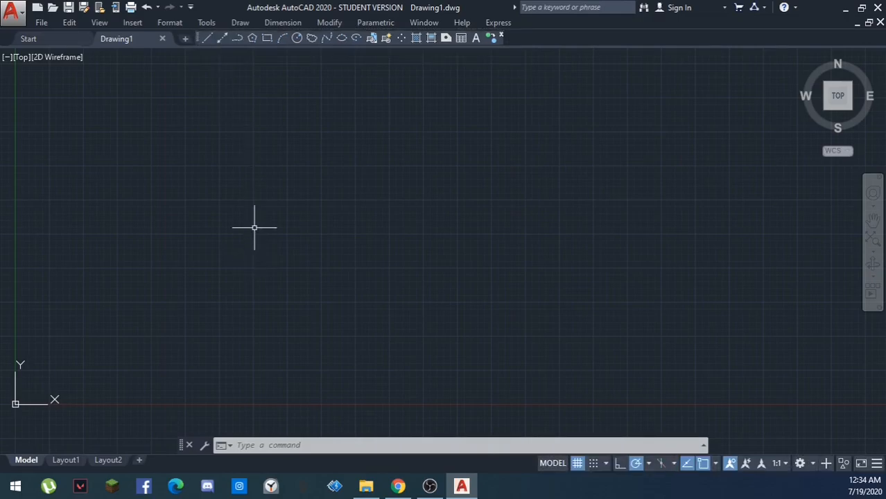
- Display the AutoCAD Draw Order toolbar in addition to the Draw toolbar
{"action": "left_click", "coordinate": [205, 23]}
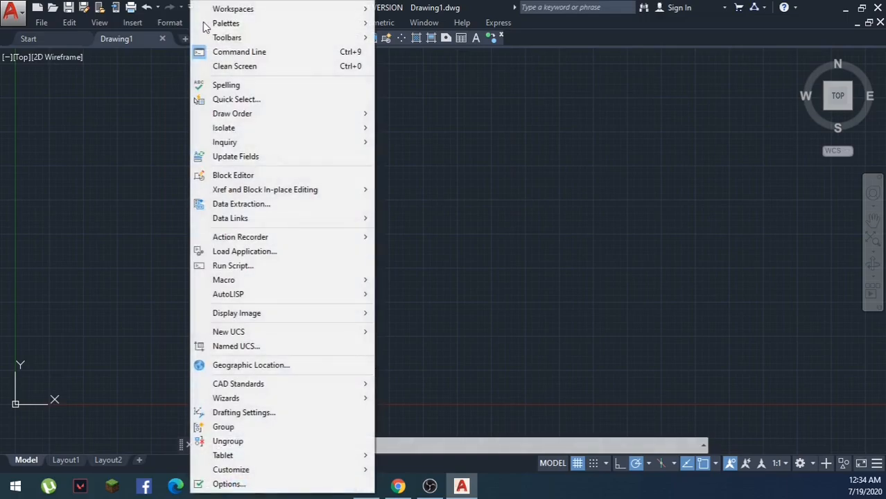
{"action": "mouse_move", "coordinate": [327, 39]}
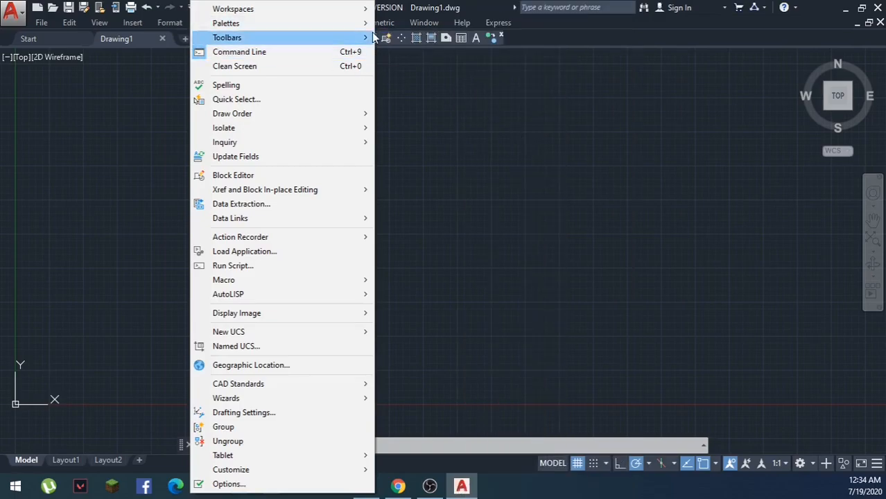
{"action": "left_click", "coordinate": [329, 22]}
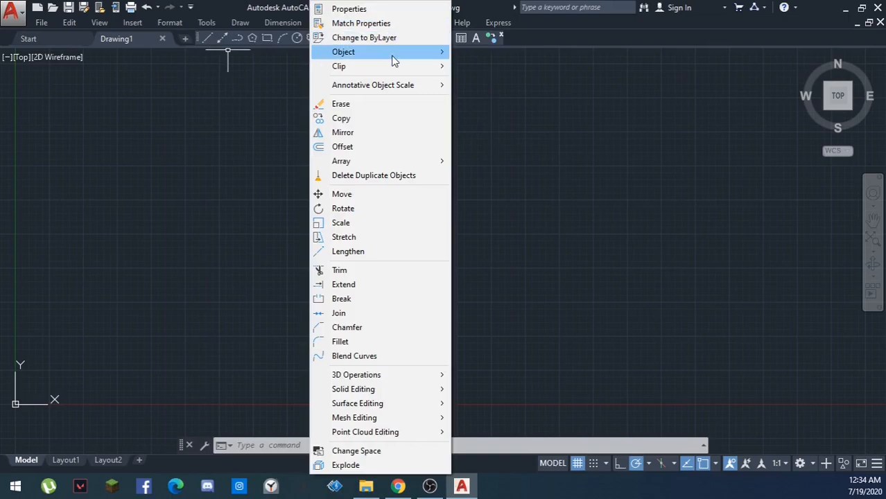
{"action": "mouse_move", "coordinate": [206, 23]}
{"action": "mouse_move", "coordinate": [246, 28]}
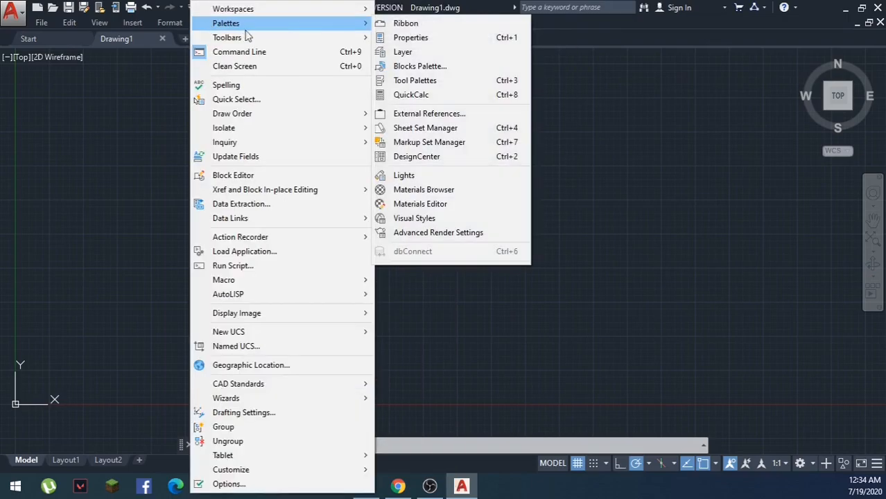
{"action": "mouse_move", "coordinate": [357, 38]}
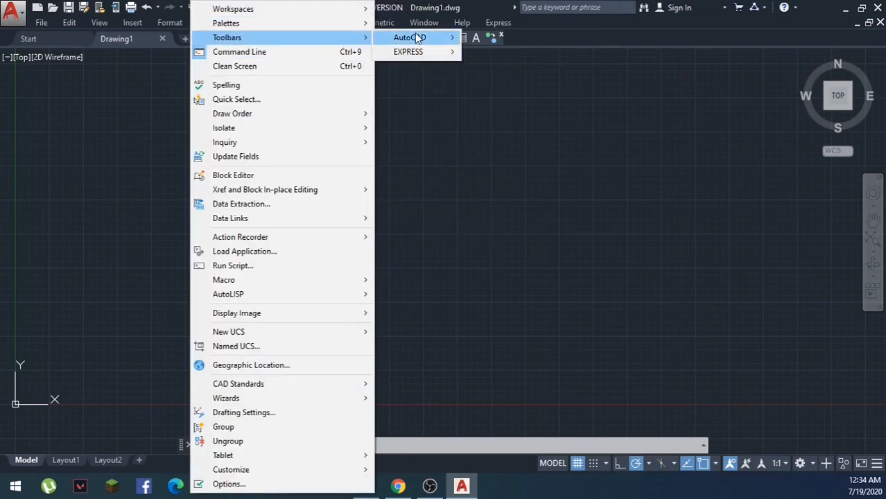
{"action": "mouse_move", "coordinate": [429, 38]}
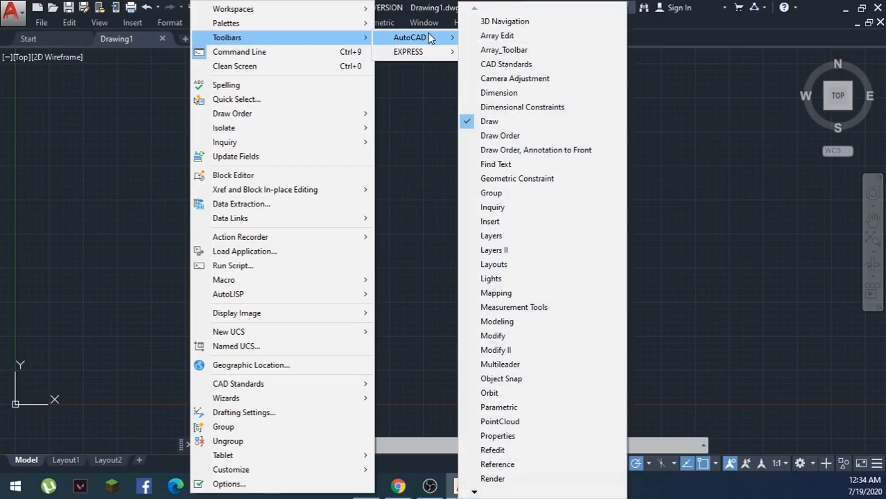
{"action": "left_click", "coordinate": [477, 137]}
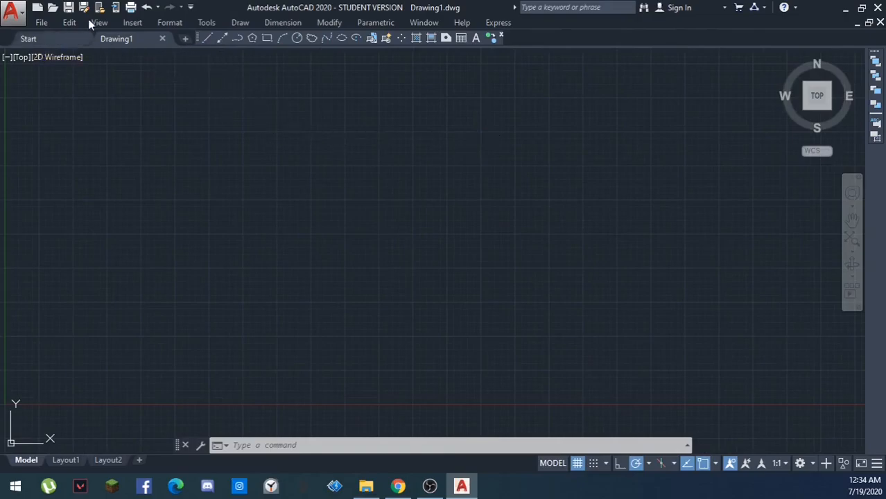
- Display the AutoCAD Layers toolbar alongside the Draw and Draw Order toolbars
{"action": "left_click", "coordinate": [207, 23]}
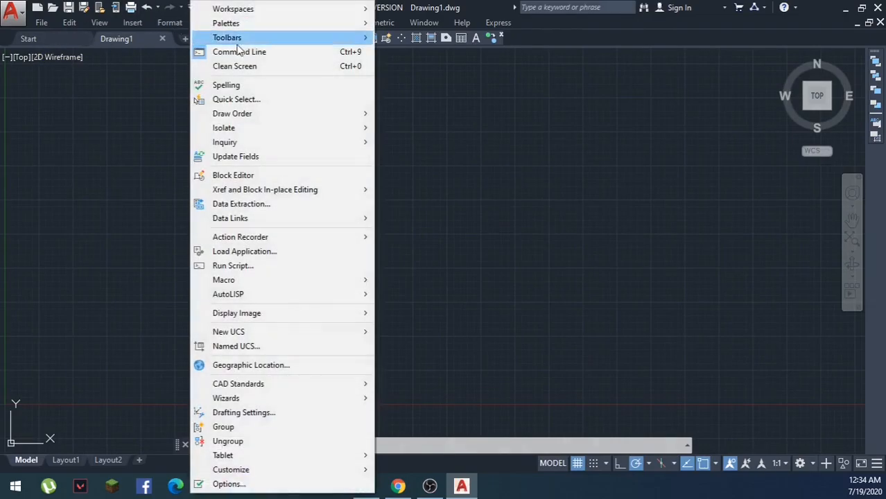
{"action": "mouse_move", "coordinate": [271, 38]}
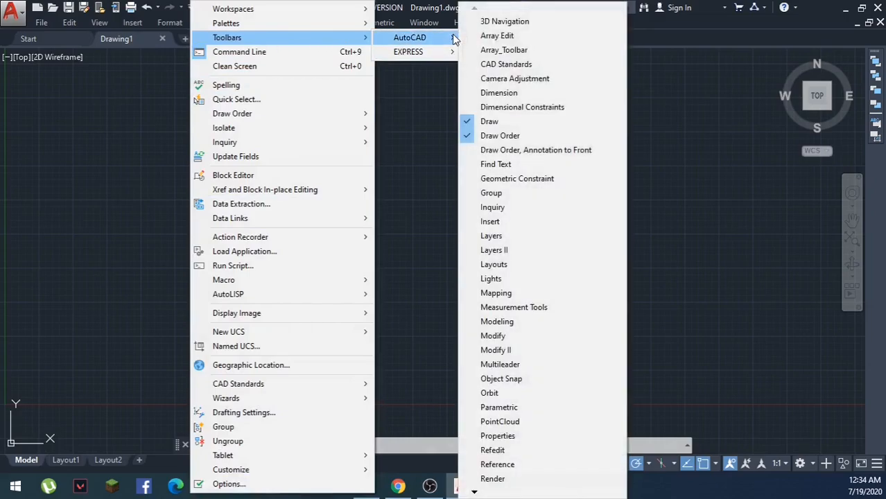
{"action": "mouse_move", "coordinate": [457, 38]}
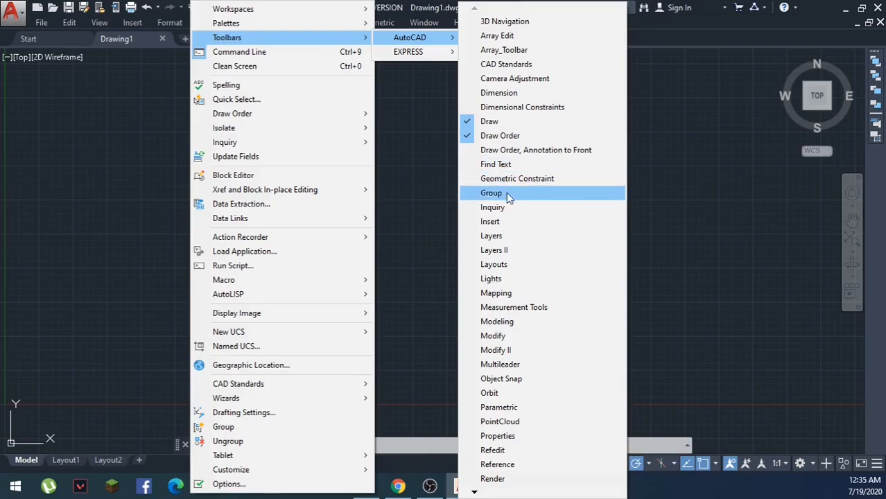
{"action": "left_click", "coordinate": [495, 237]}
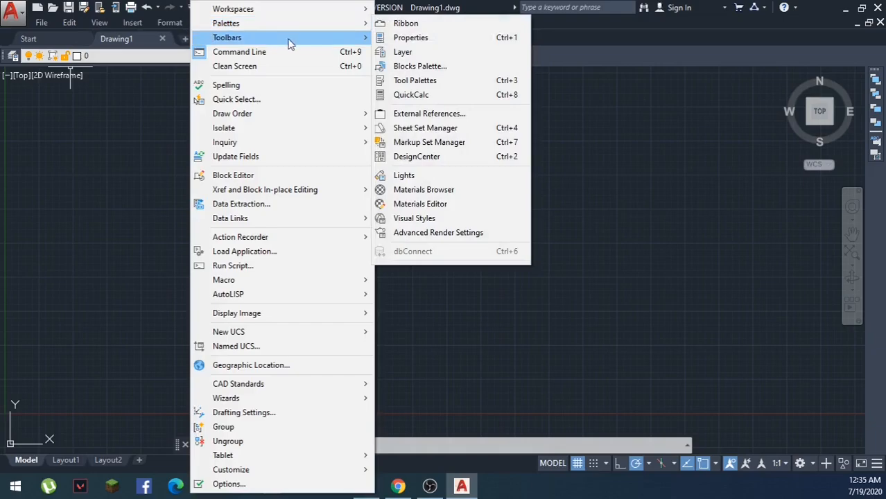
- Display the AutoCAD Modify toolbar in addition to the Layers toolbar
{"action": "mouse_move", "coordinate": [342, 40]}
{"action": "mouse_move", "coordinate": [443, 44]}
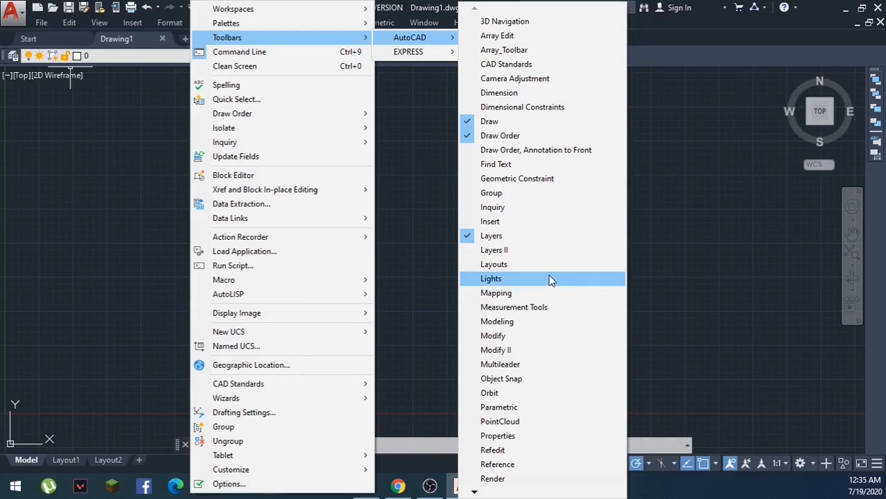
{"action": "left_click", "coordinate": [510, 335]}
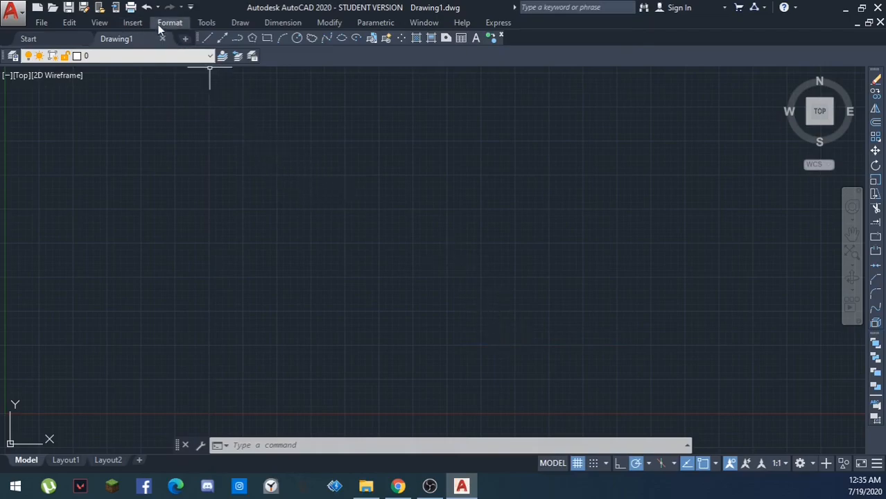
- Display the AutoCAD Properties toolbar with its color, linetype and lineweight controls
{"action": "left_click", "coordinate": [207, 23]}
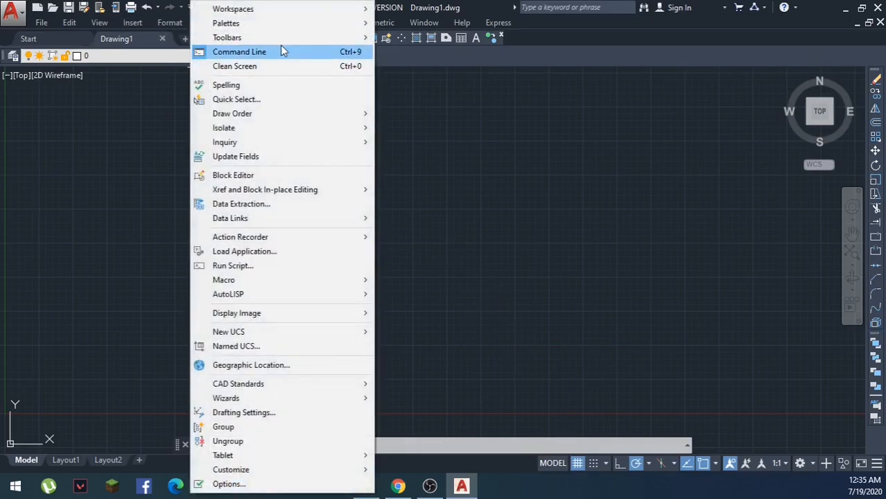
{"action": "mouse_move", "coordinate": [407, 42]}
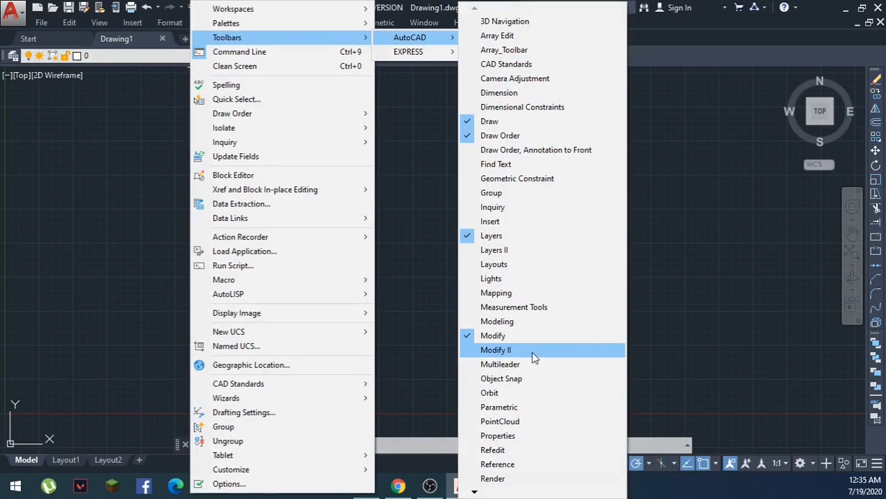
{"action": "left_click", "coordinate": [478, 435]}
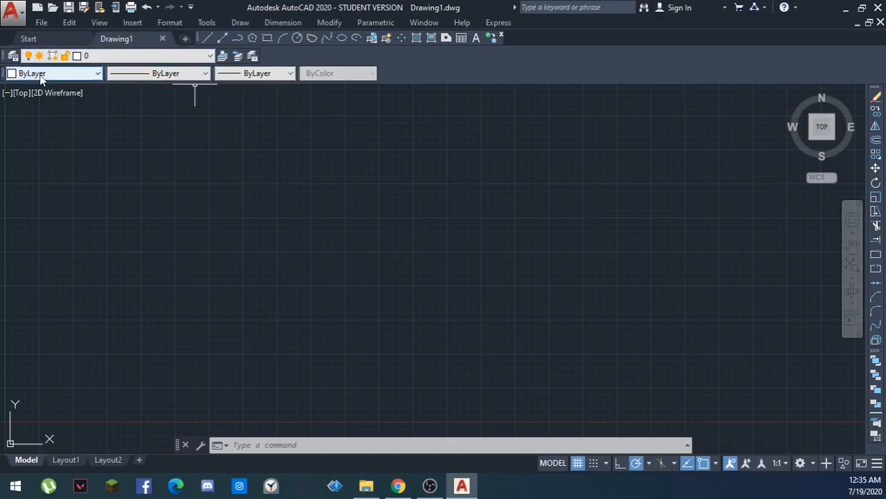
- Move the Properties toolbar up to the Draw toolbar's row and place the Modify toolbar horizontally beside the Layers toolbar
{"action": "mouse_move", "coordinate": [4, 73]}
{"action": "left_mouse_down"}
{"action": "mouse_move", "coordinate": [48, 82]}
{"action": "mouse_move", "coordinate": [240, 52]}
{"action": "mouse_move", "coordinate": [512, 61]}
{"action": "mouse_move", "coordinate": [562, 41]}
{"action": "mouse_move", "coordinate": [553, 36]}
{"action": "mouse_move", "coordinate": [678, 40]}
{"action": "mouse_move", "coordinate": [685, 56]}
{"action": "mouse_move", "coordinate": [530, 40]}
{"action": "mouse_move", "coordinate": [530, 56]}
{"action": "mouse_move", "coordinate": [522, 41]}
{"action": "left_mouse_up"}
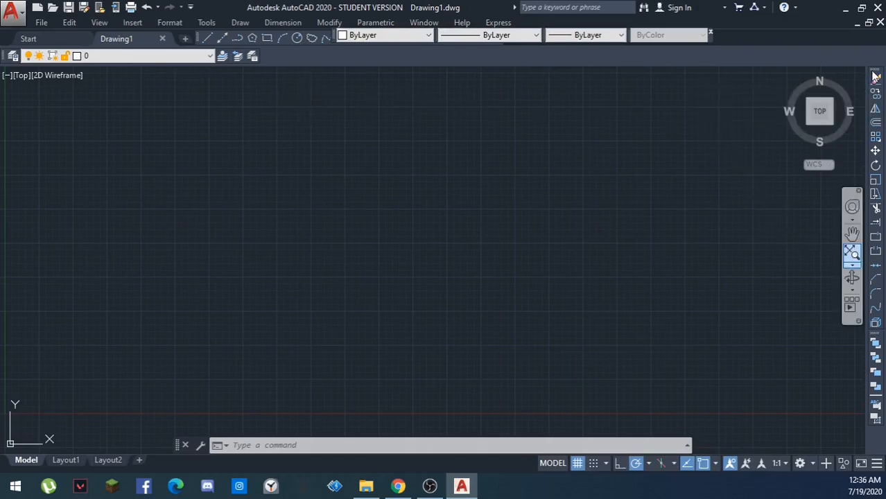
{"action": "left_click_drag", "start_coordinate": [875, 76], "coordinate": [405, 68]}
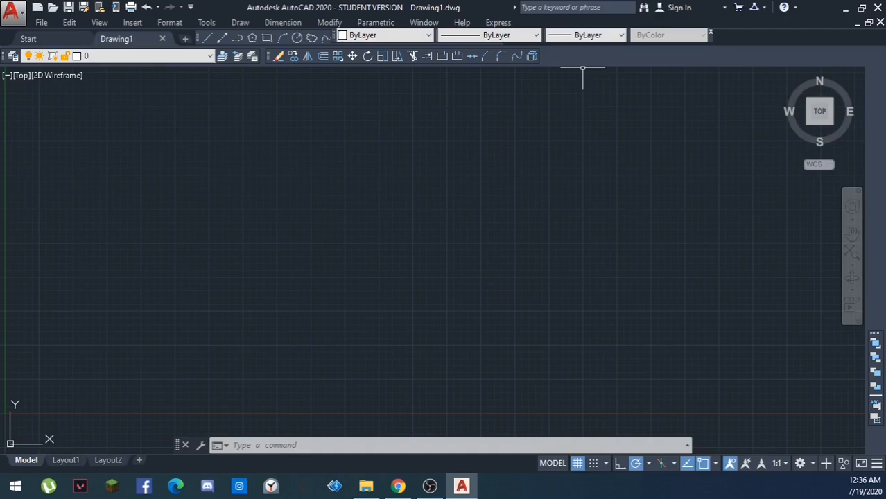
- Save the current toolbar arrangement as a new workspace named "classic settings"
{"action": "left_click", "coordinate": [208, 23]}
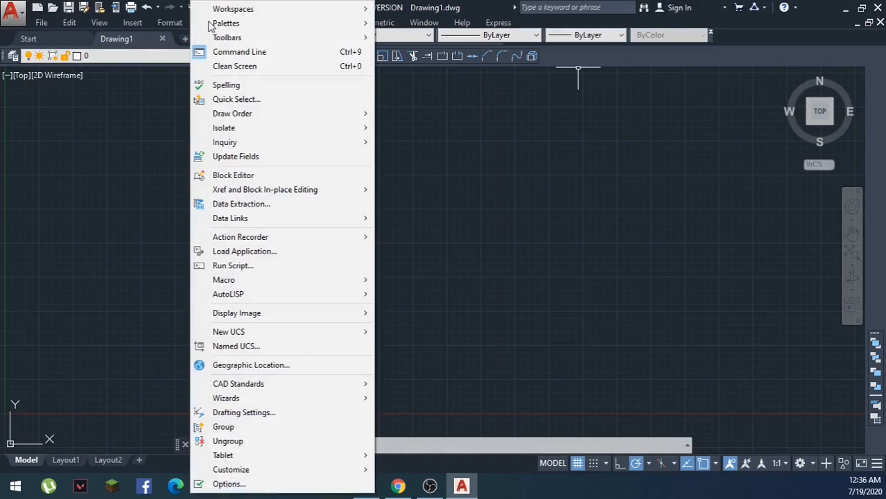
{"action": "mouse_move", "coordinate": [351, 15]}
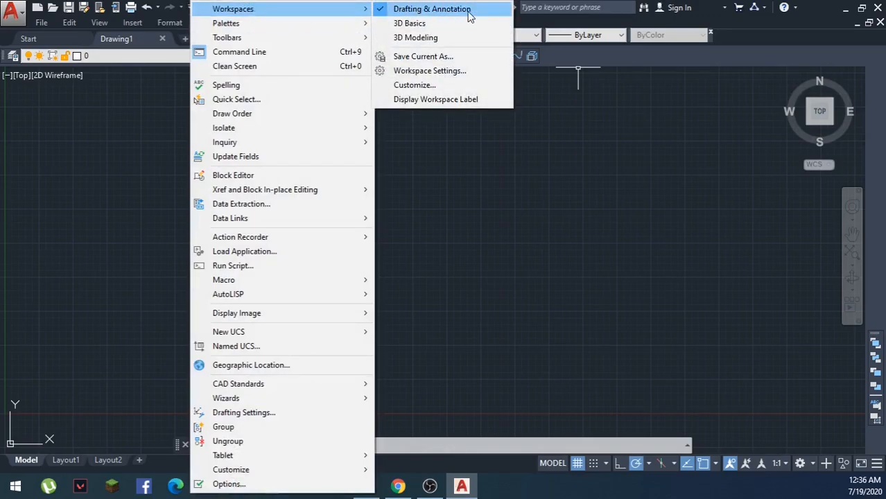
{"action": "left_click", "coordinate": [451, 57]}
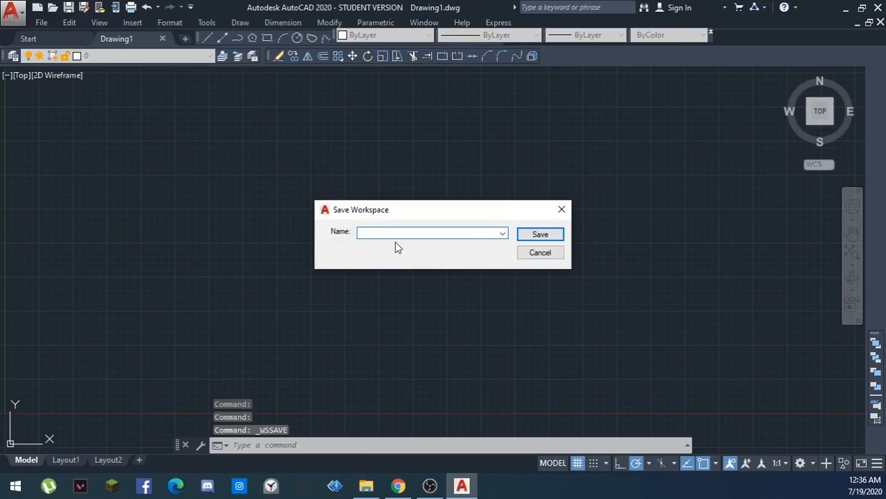
{"action": "type", "text": "class"}
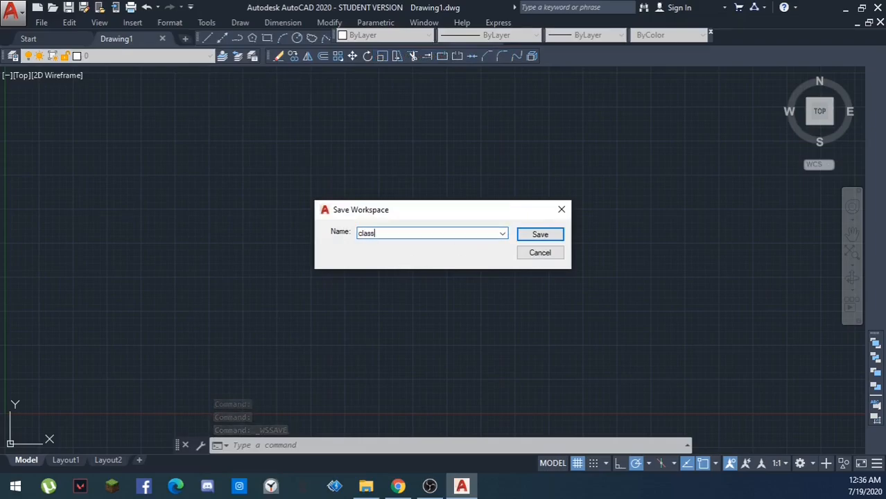
{"action": "type", "text": "ic"}
{"action": "type", "text": " sett"}
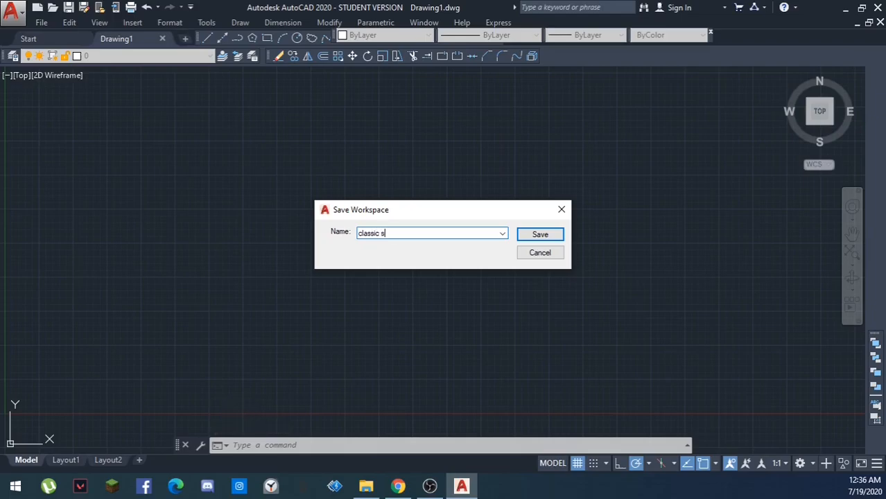
{"action": "type", "text": "ings"}
{"action": "left_click", "coordinate": [539, 235]}
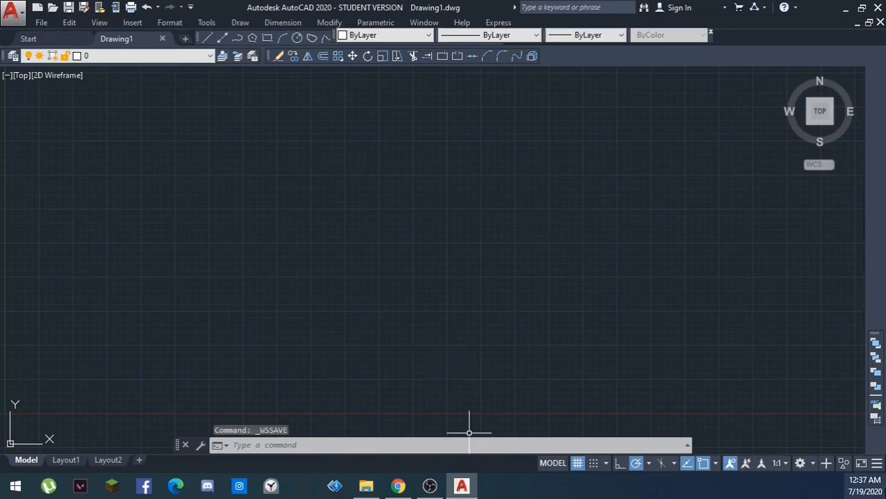
- Open the list of available workspaces for switching
{"action": "left_click", "coordinate": [812, 463]}
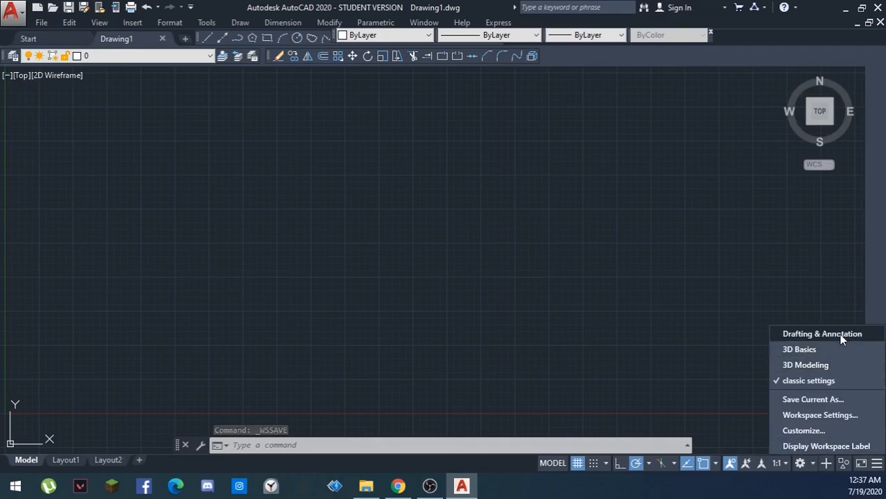